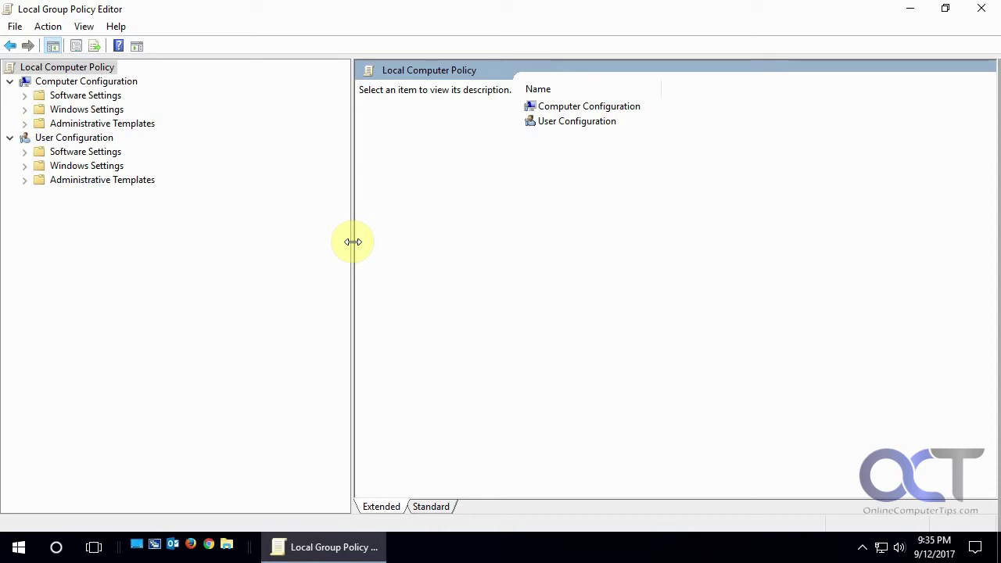
# Narrow the navigation tree so the right-hand settings pane is wider
pyautogui.moveTo(353, 242); pyautogui.dragTo(222, 230)
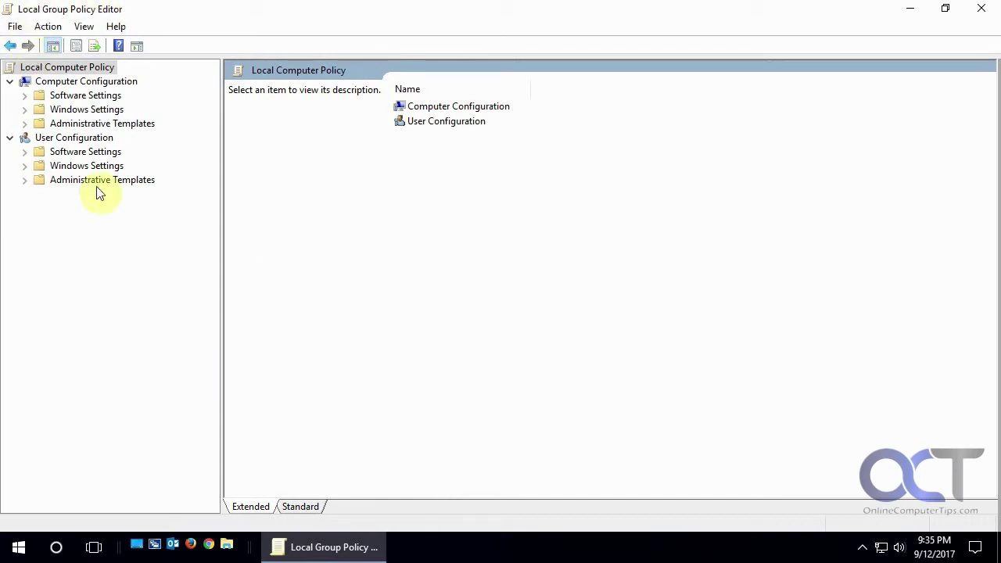
pyautogui.click(18, 548)
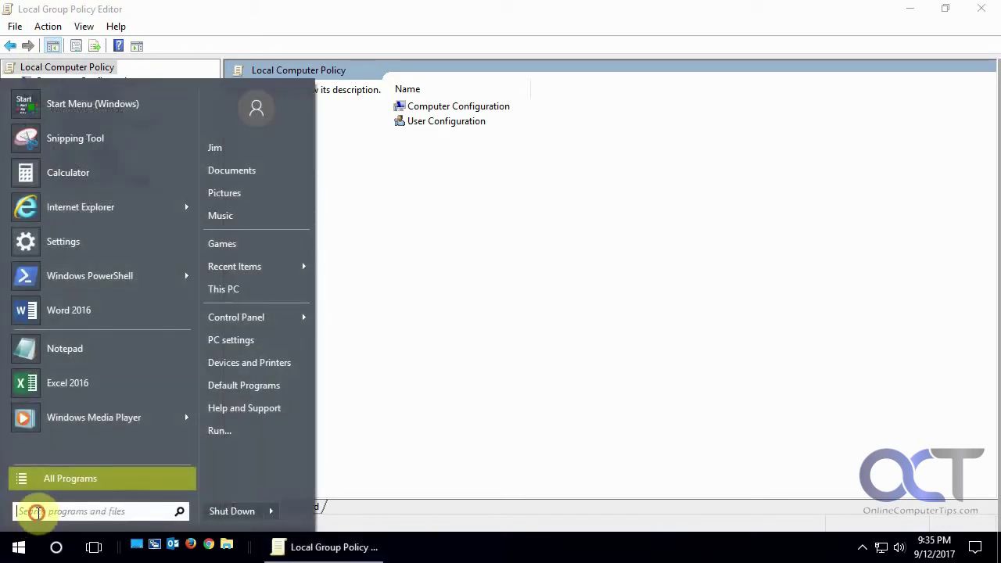
pyautogui.write('g')
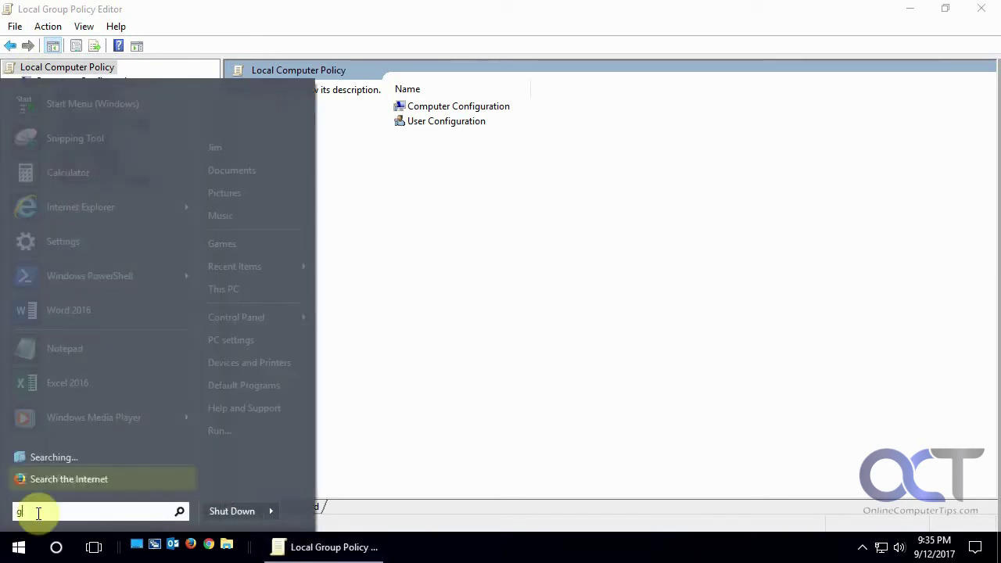
pyautogui.write('pedit.msc')
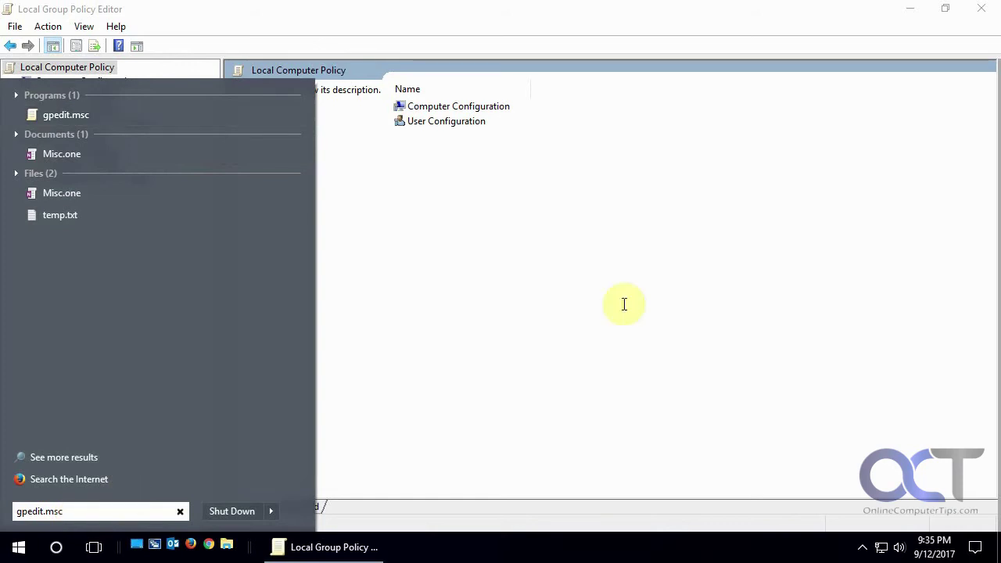
pyautogui.click(650, 304)
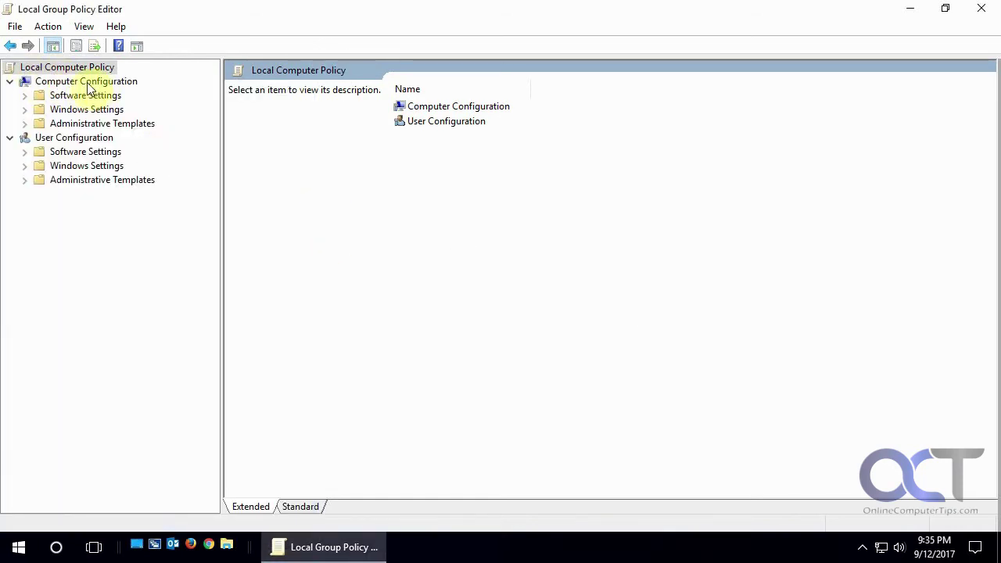
# Browse to Administrative Templates > Windows Components > Windows Update and open the 'No auto-restart with logged on users' policy
pyautogui.click(24, 124)
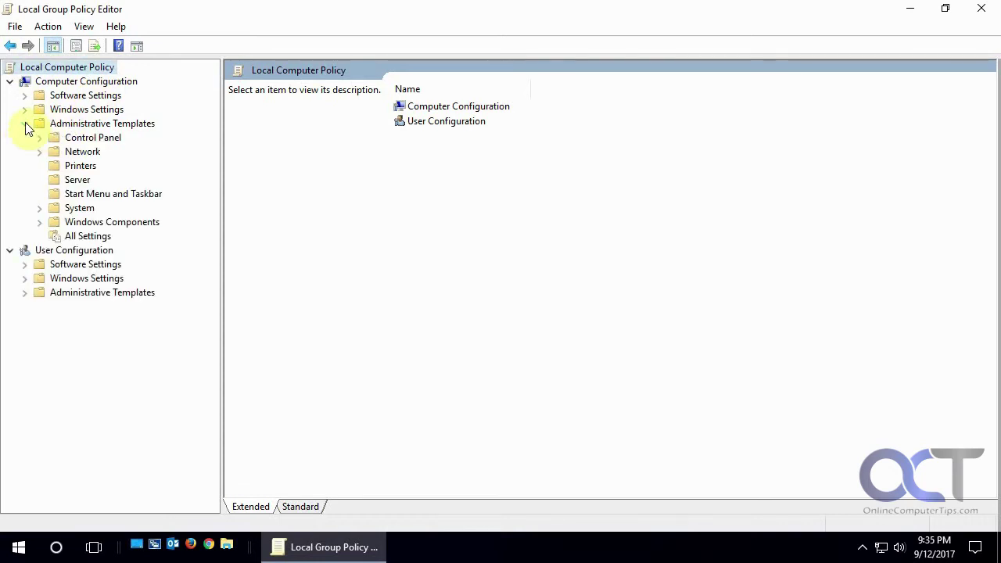
pyautogui.click(41, 222)
pyautogui.moveTo(213, 215); pyautogui.dragTo(201, 436)
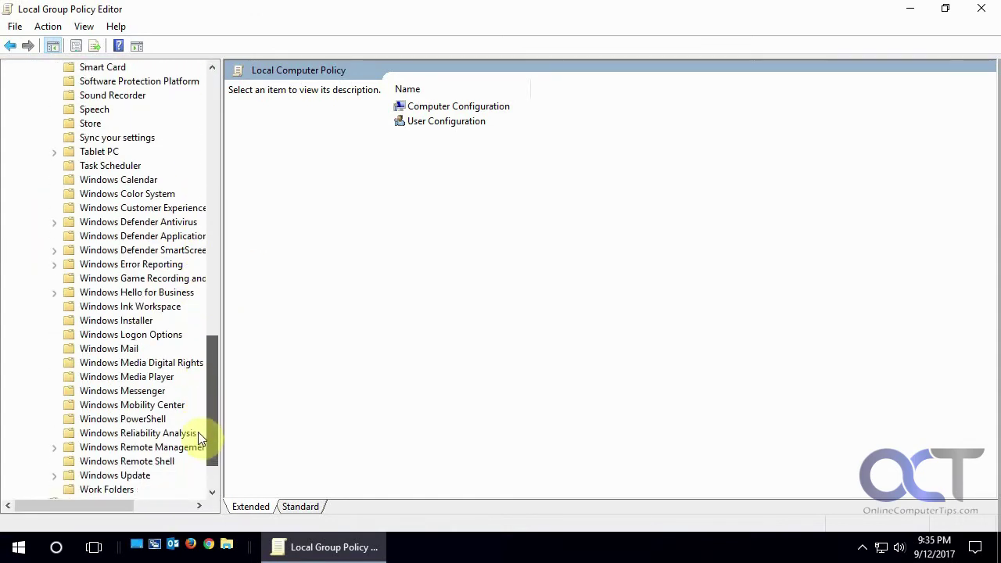
pyautogui.click(146, 467)
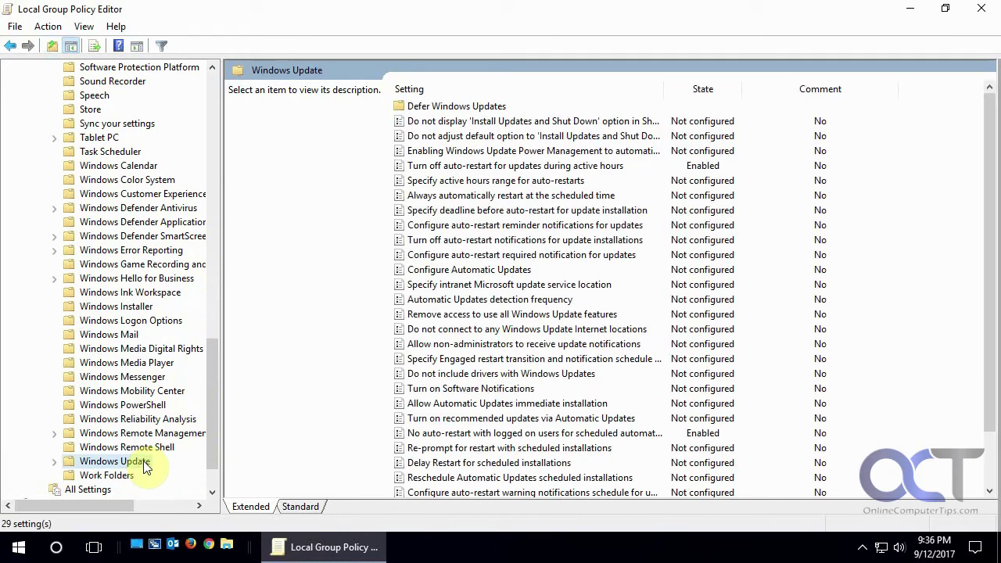
pyautogui.click(693, 433)
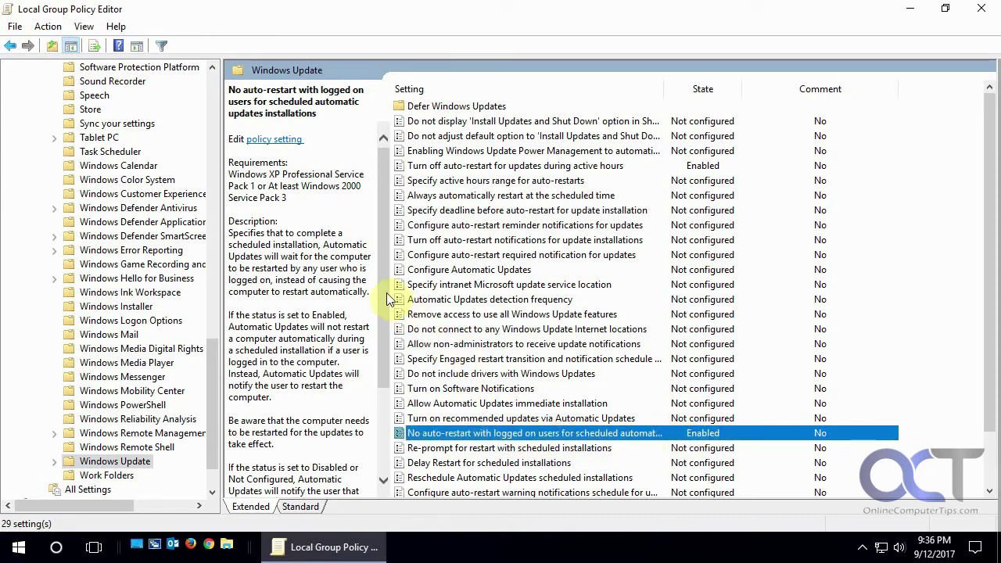
pyautogui.doubleClick(458, 434)
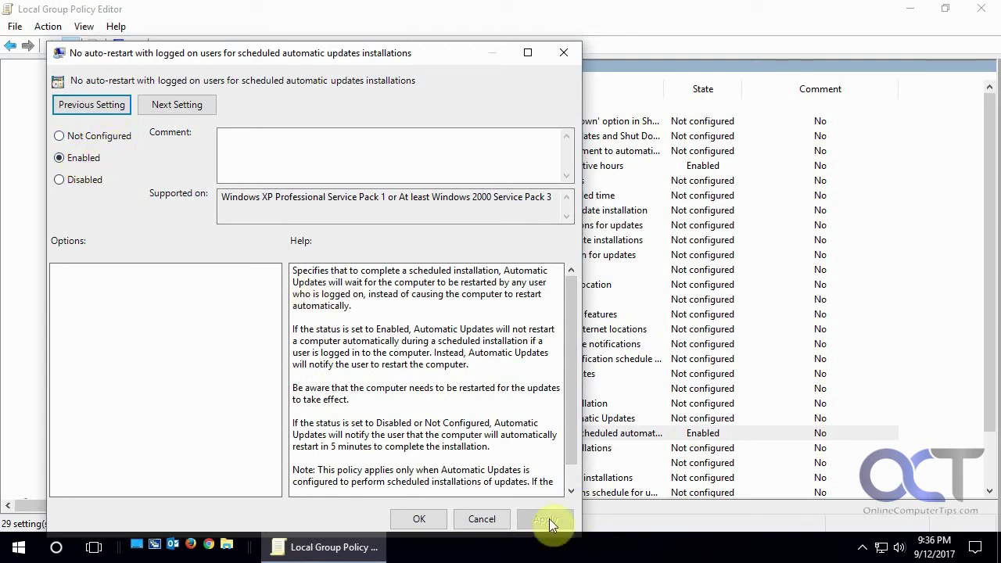
# Confirm the 'No auto-restart with logged on users' policy as Enabled with OK
pyautogui.click(414, 515)
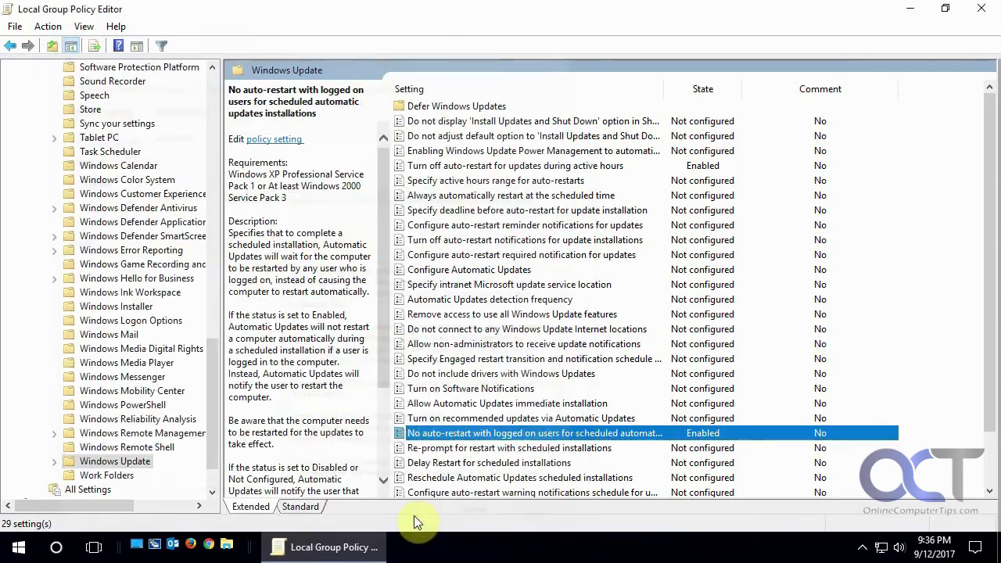